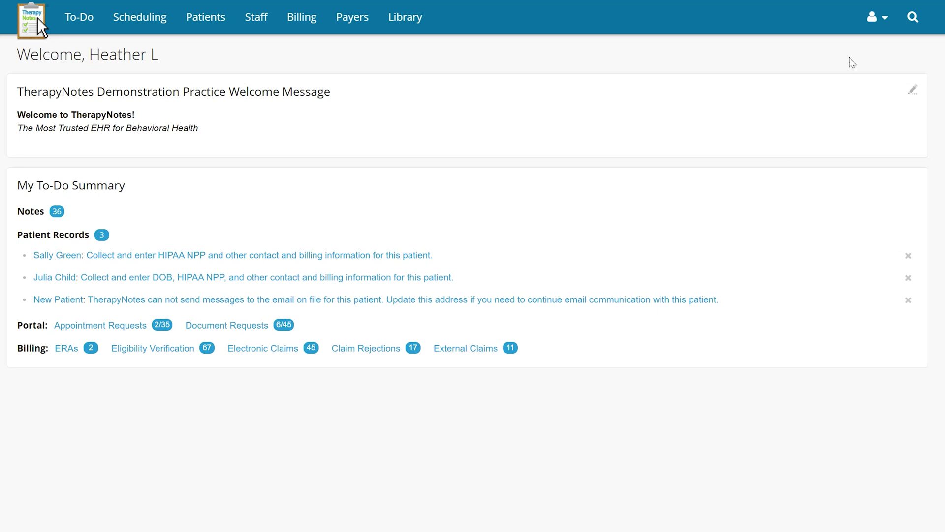
Step: Turn on Secure Messaging in the practice's Secure Messaging settings
click(876, 17)
click(871, 89)
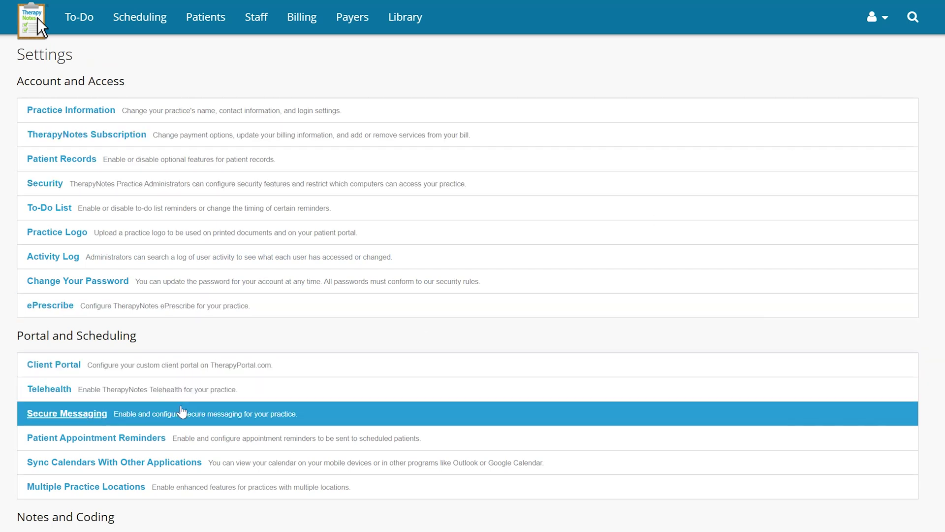
click(183, 411)
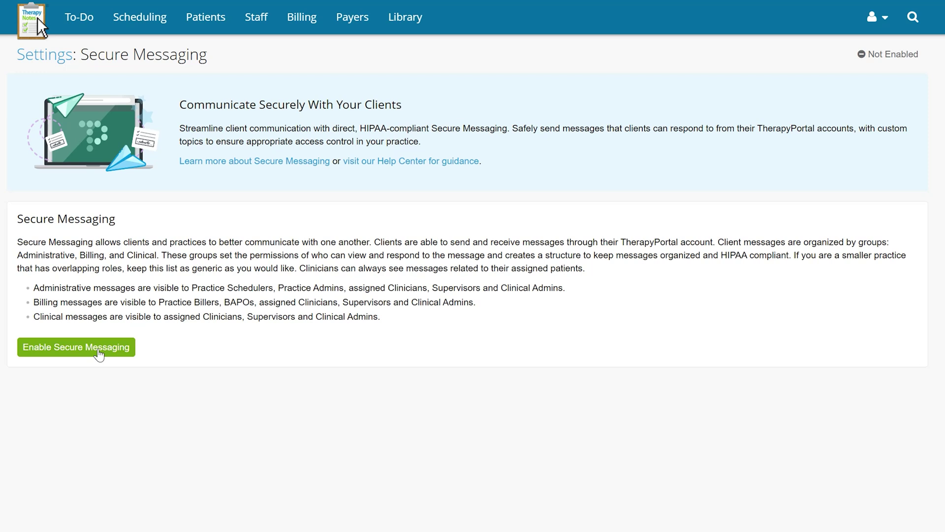
click(98, 352)
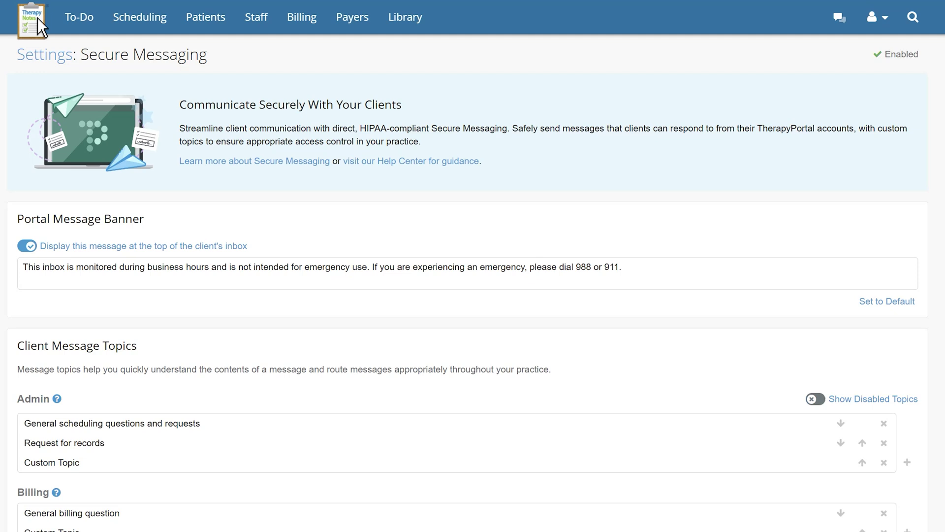
scroll(37, 18, down, 4)
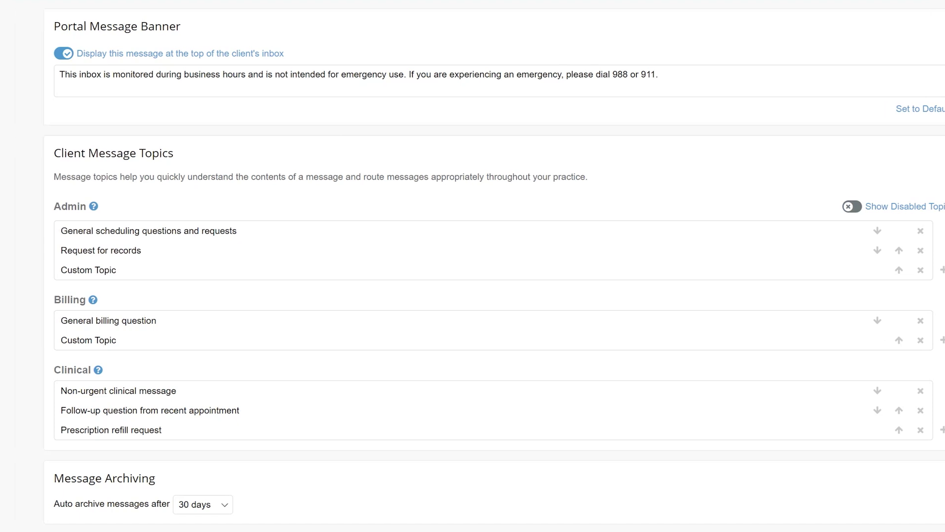
mouse_move(57, 208)
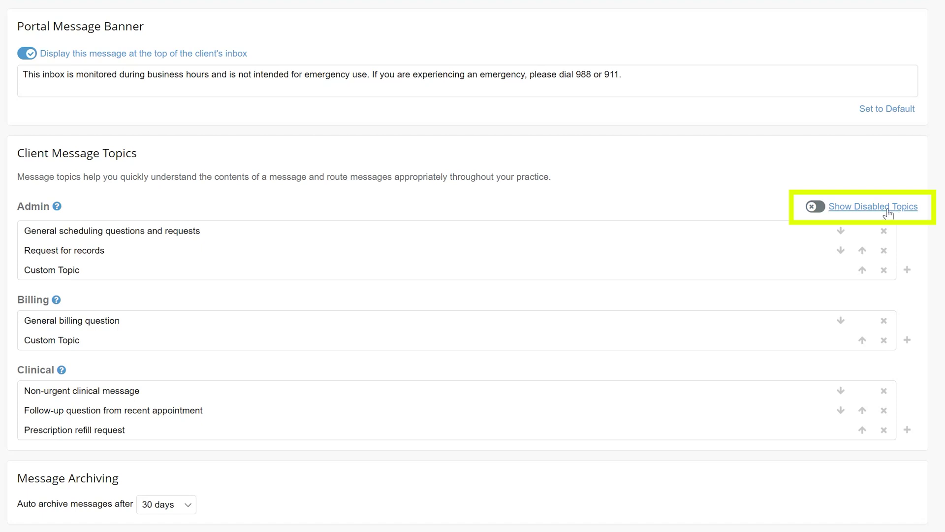
Step: Show the disabled topics in the topic lists and save the Secure Messaging settings
click(889, 214)
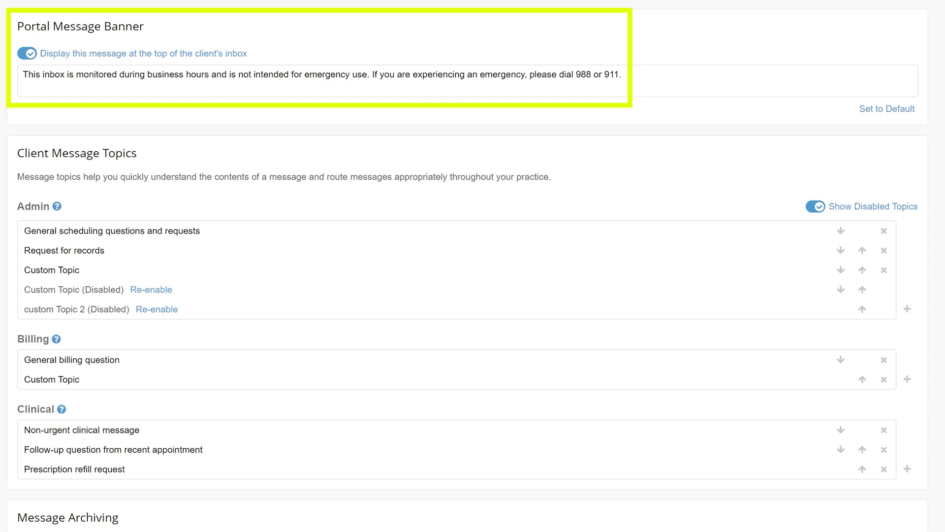
scroll(473, 266, down, 2)
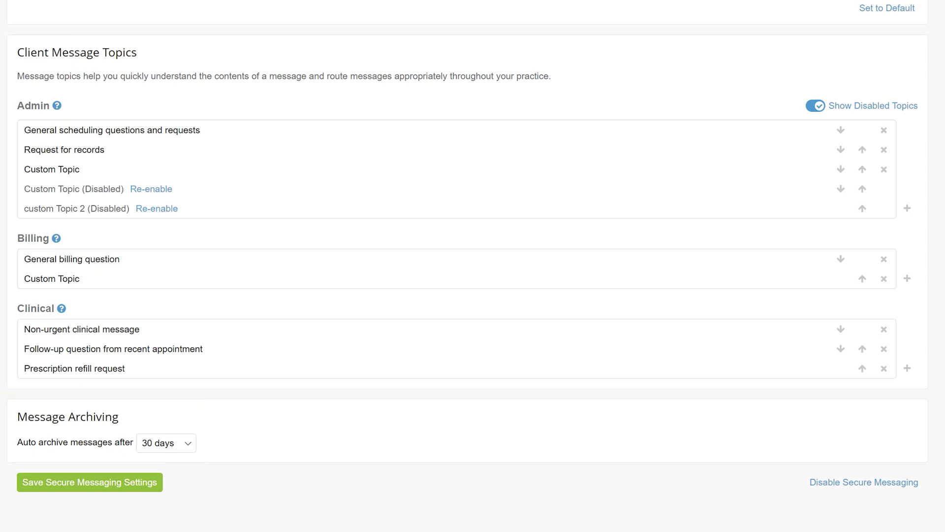
click(68, 481)
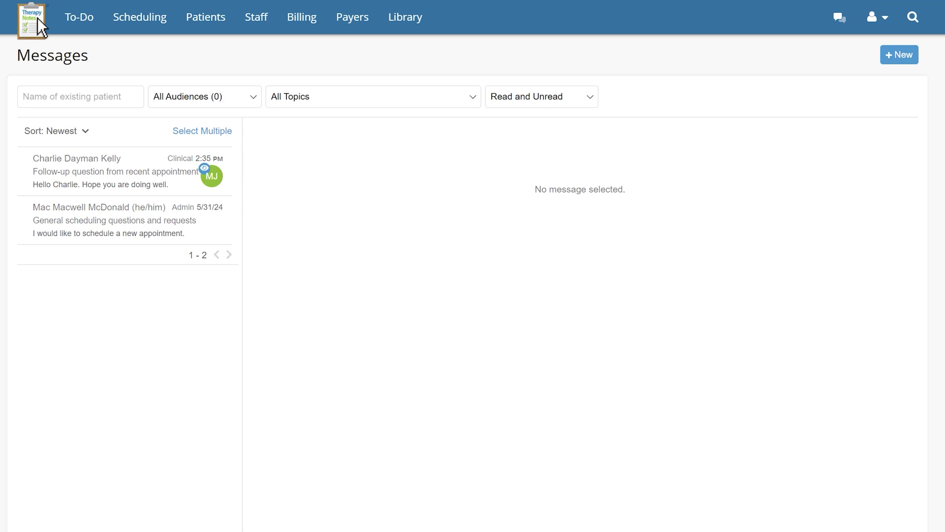
Step: Browse the patient and audience filters without changing them, then start a new message
click(80, 97)
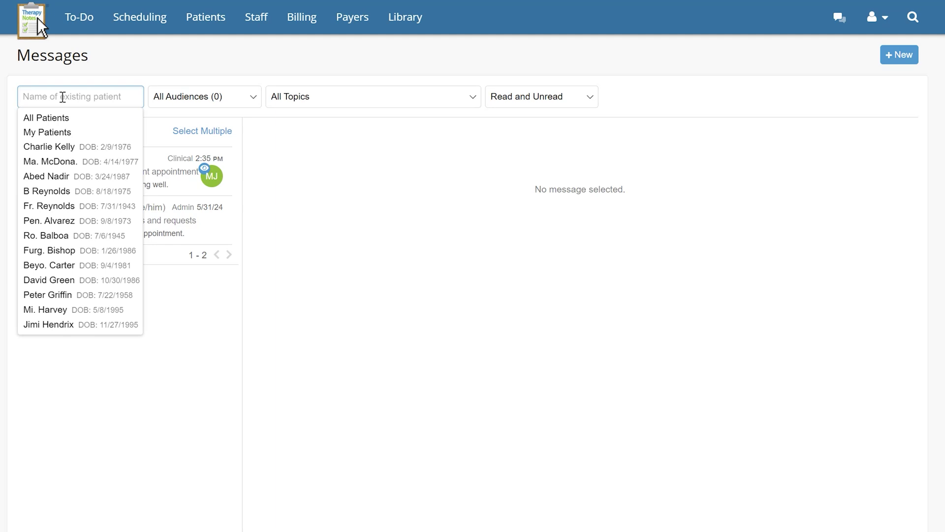
key(Escape)
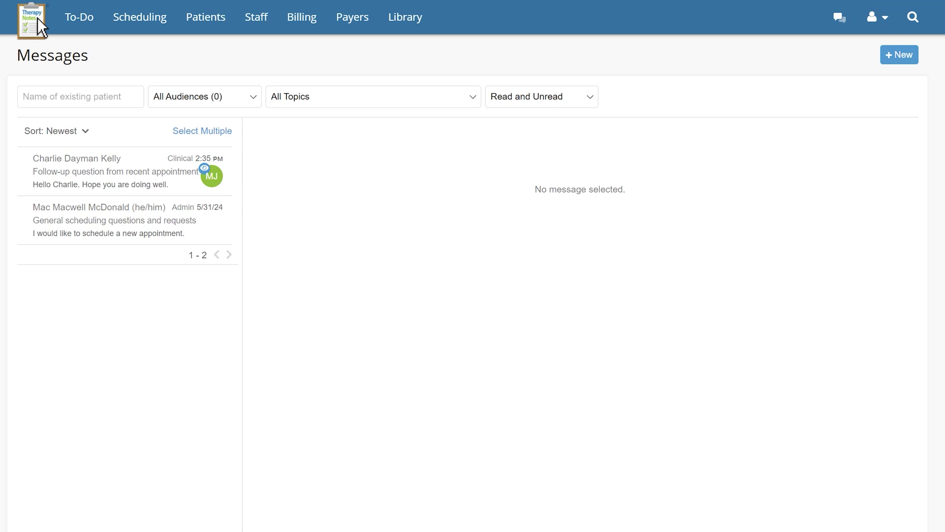
click(257, 96)
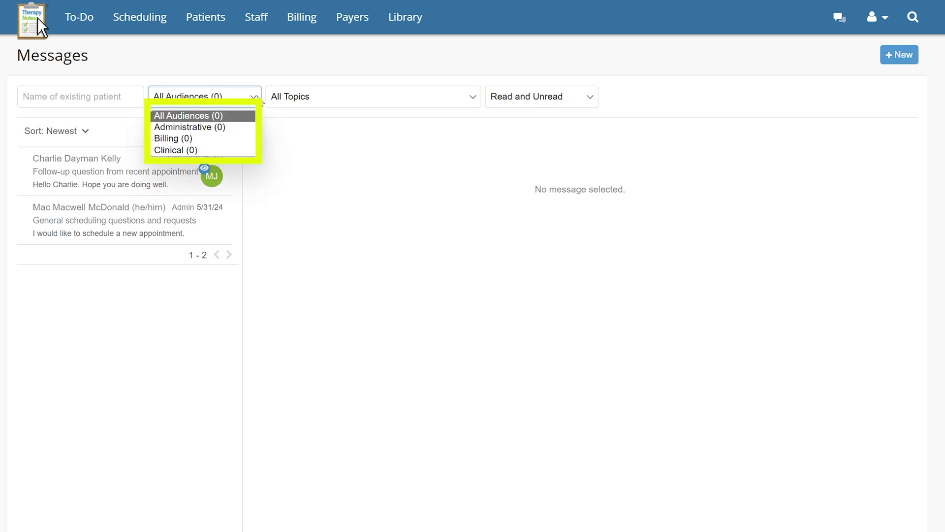
click(257, 96)
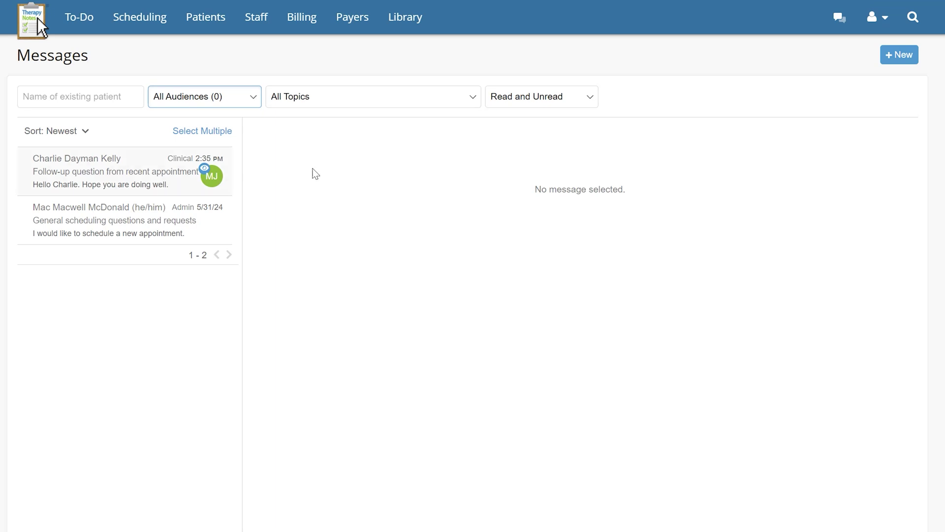
click(891, 55)
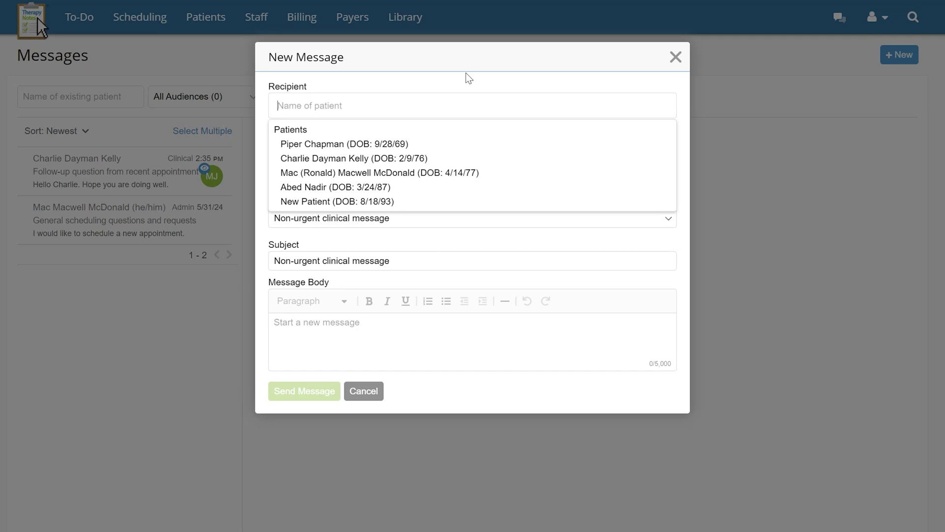
Step: Address the new message to the patient and set its audience to Administrative
text(Frank)
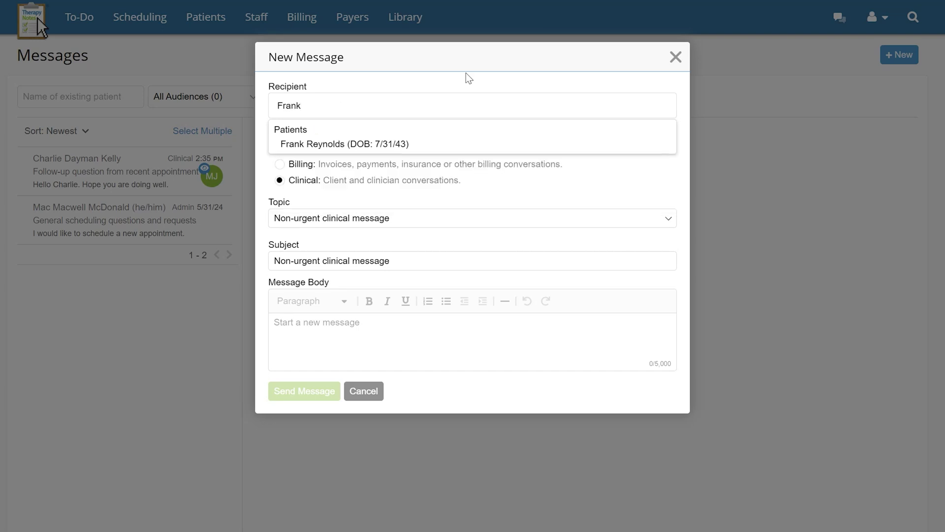
click(437, 145)
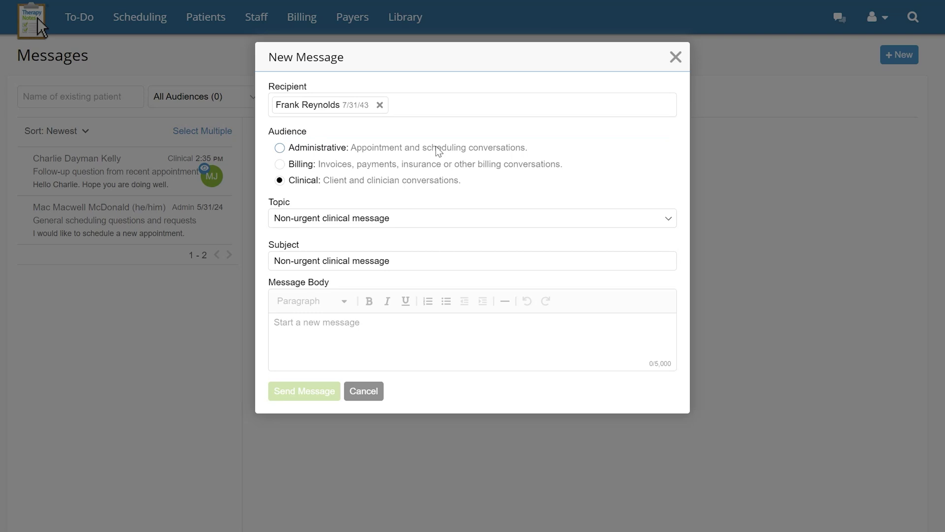
click(280, 148)
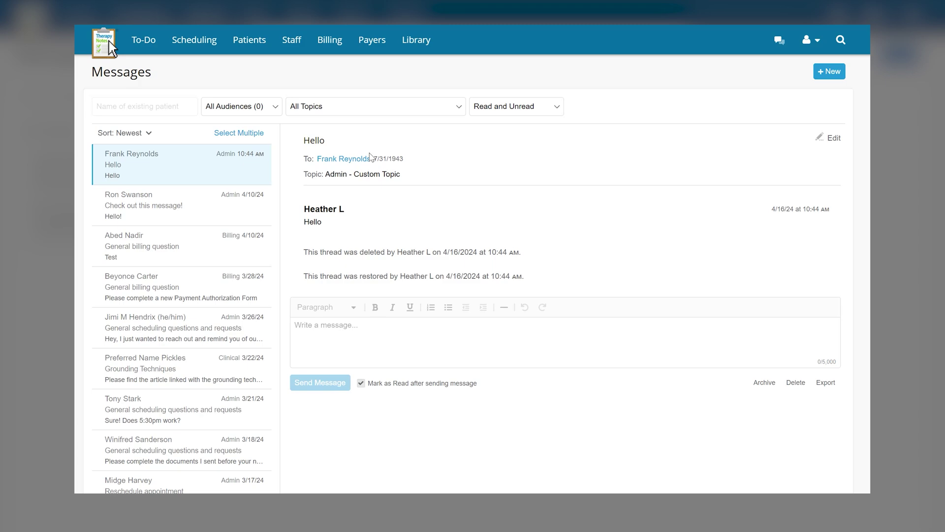
click(368, 158)
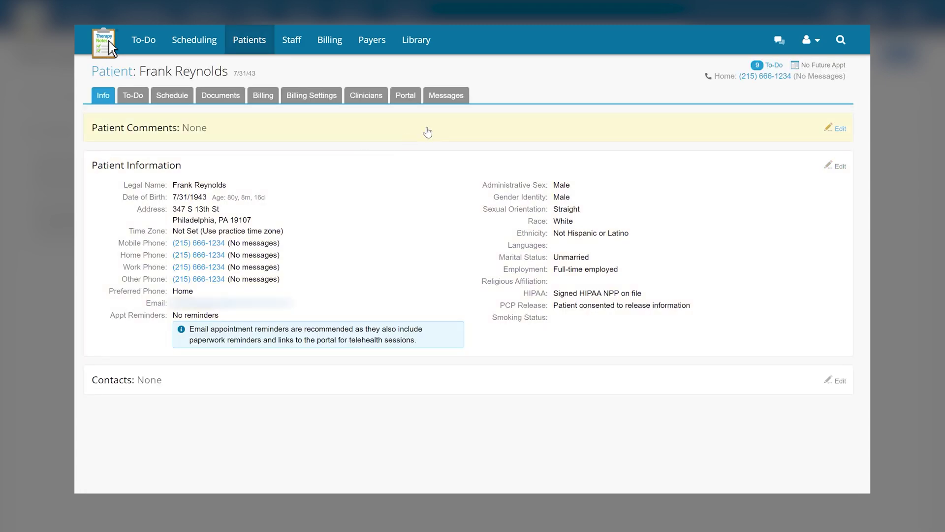
click(445, 98)
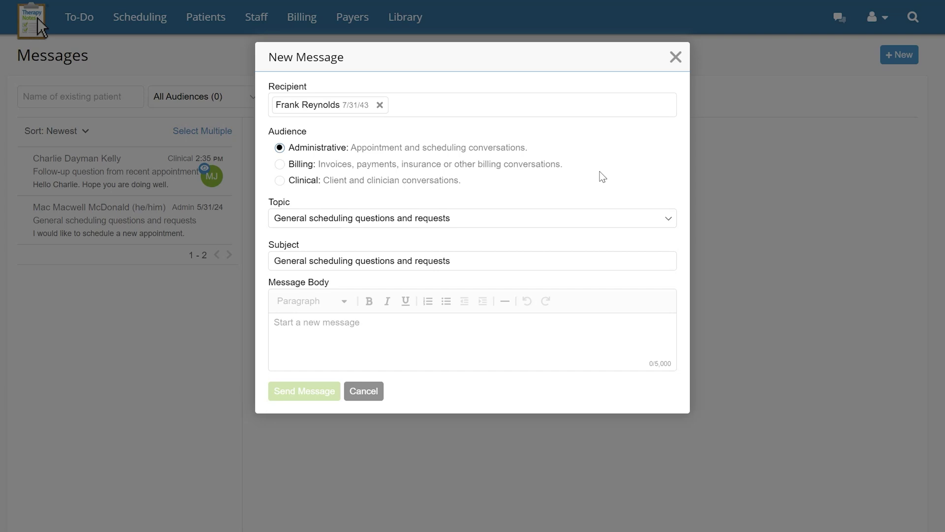
Step: Send a Custom Topic message with subject 'Hello' and body 'How are you doing today'
click(654, 215)
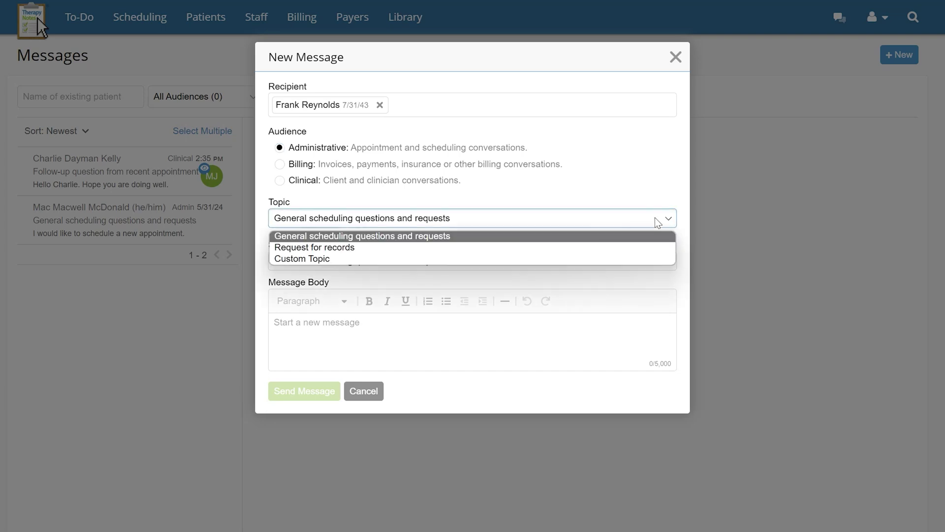
click(628, 260)
drag(627, 260, 211, 250)
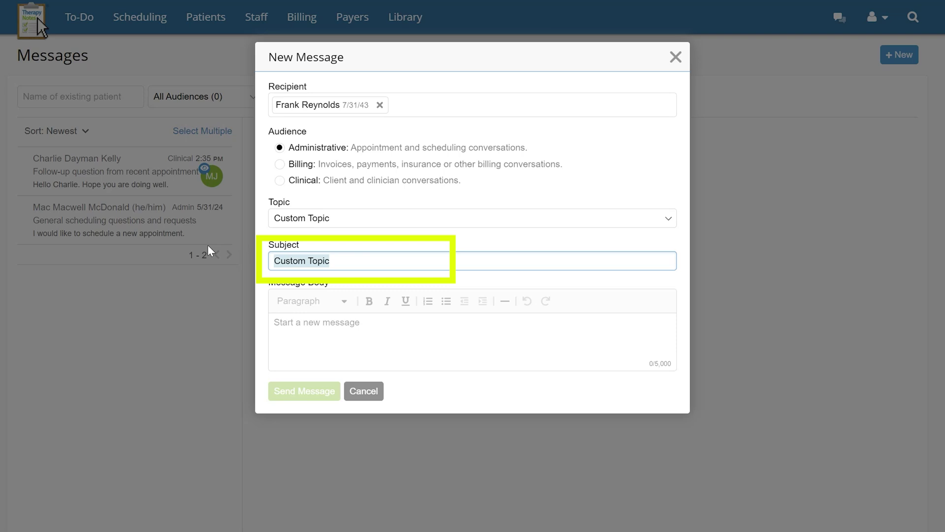
text(Hello)
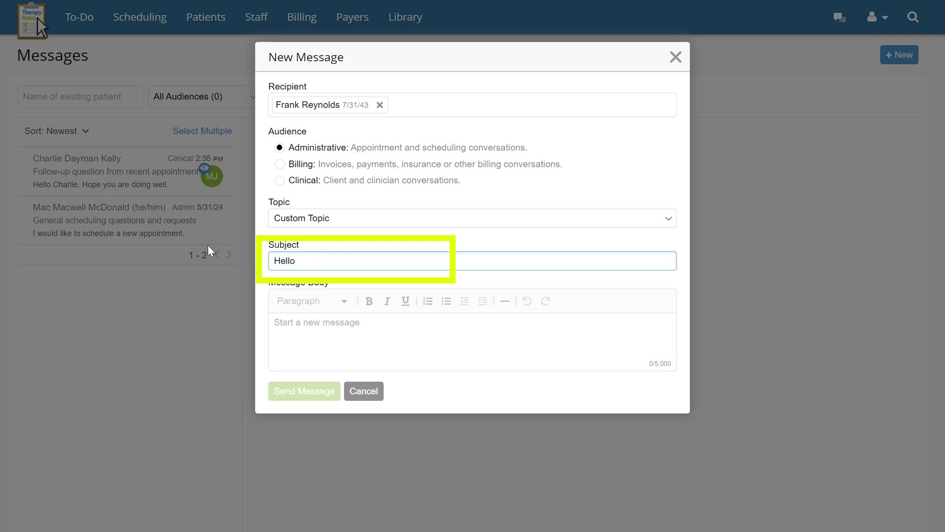
key(Tab)
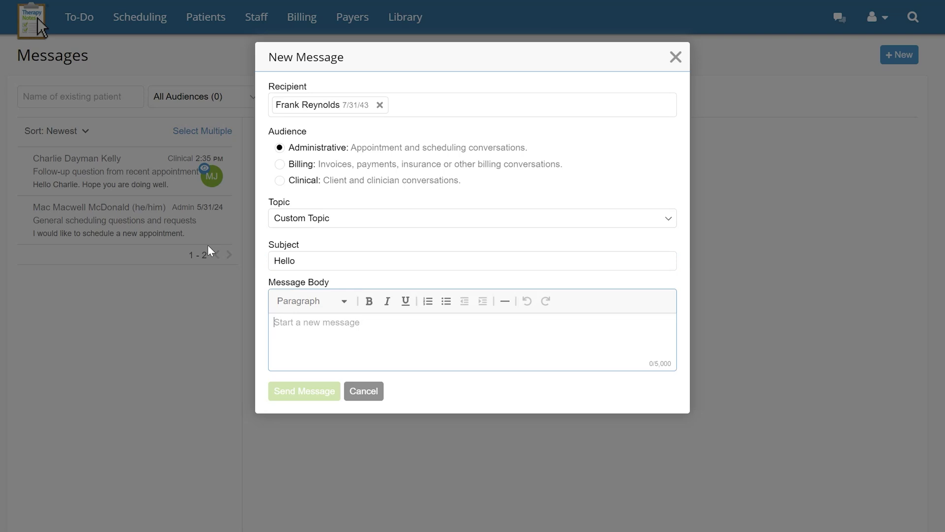
text(How)
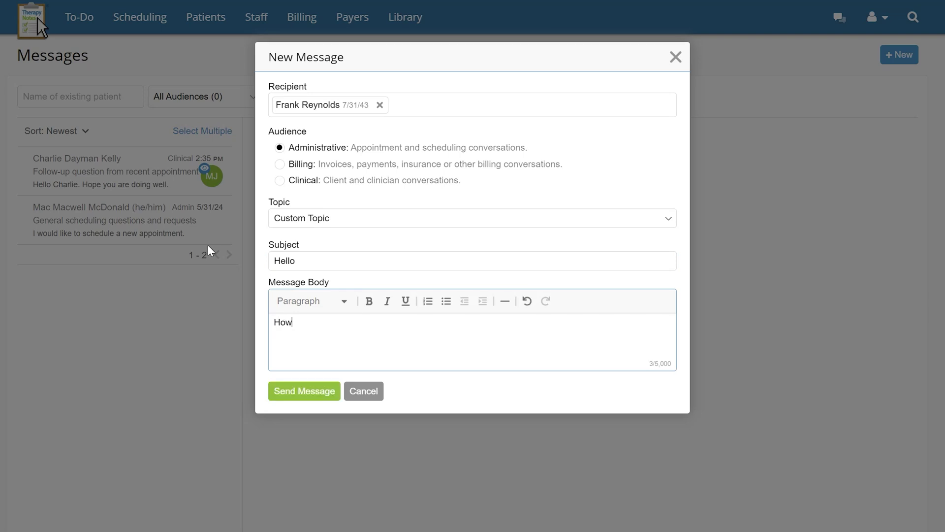
text( are you doing tod)
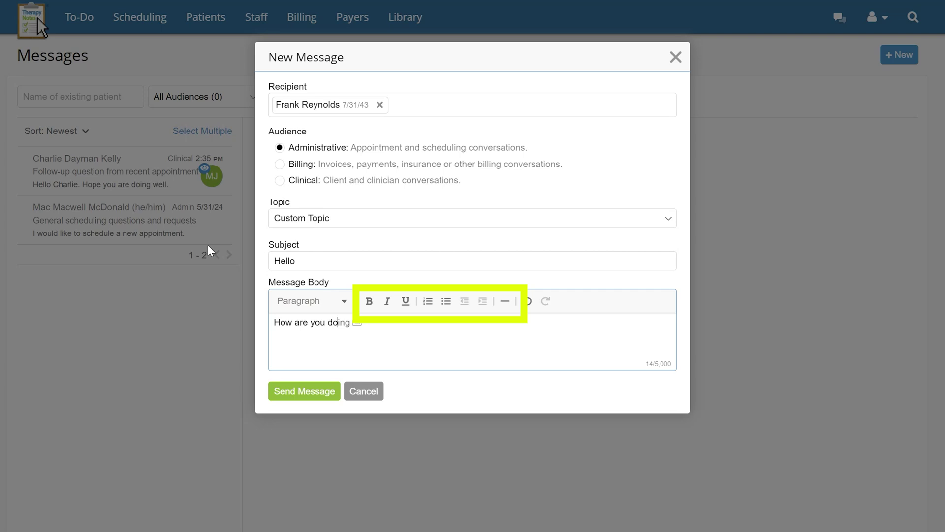
text(ay)
click(290, 392)
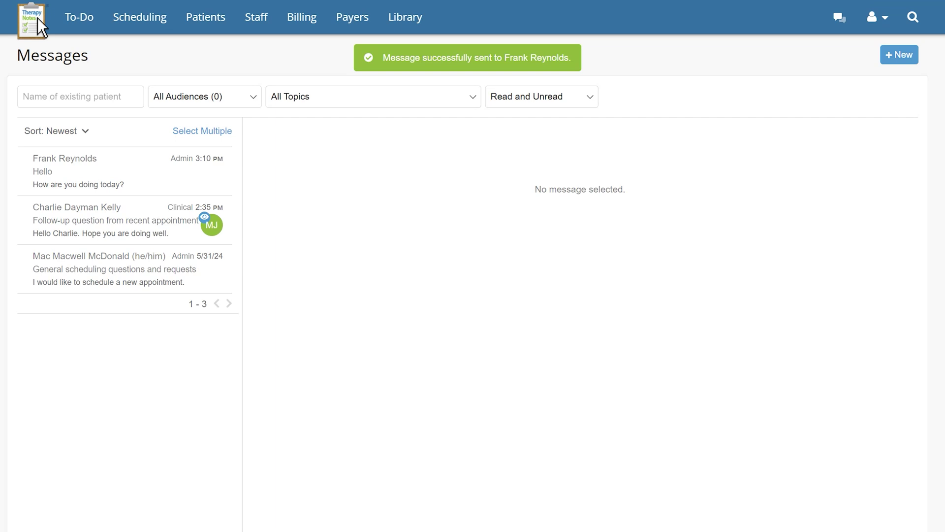
Step: Open the Hello thread and delete it, confirming the deletion
click(143, 176)
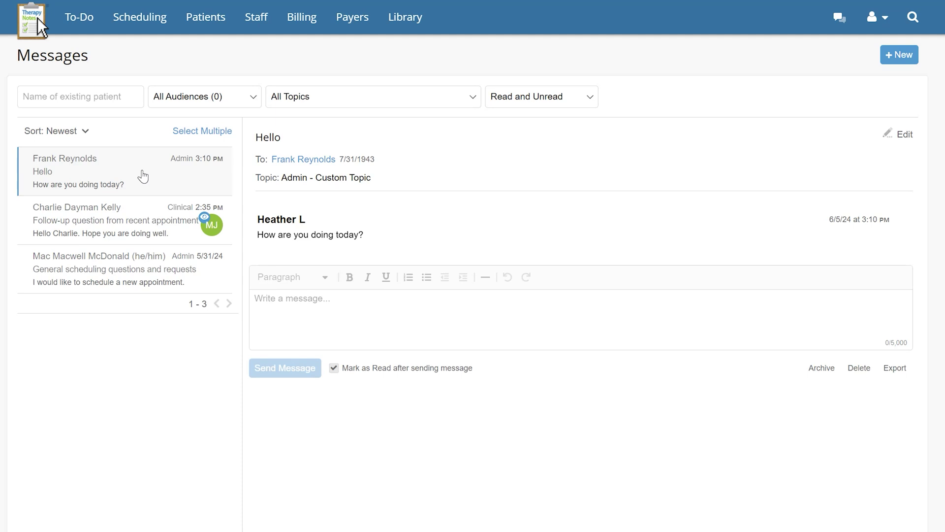
mouse_move(810, 225)
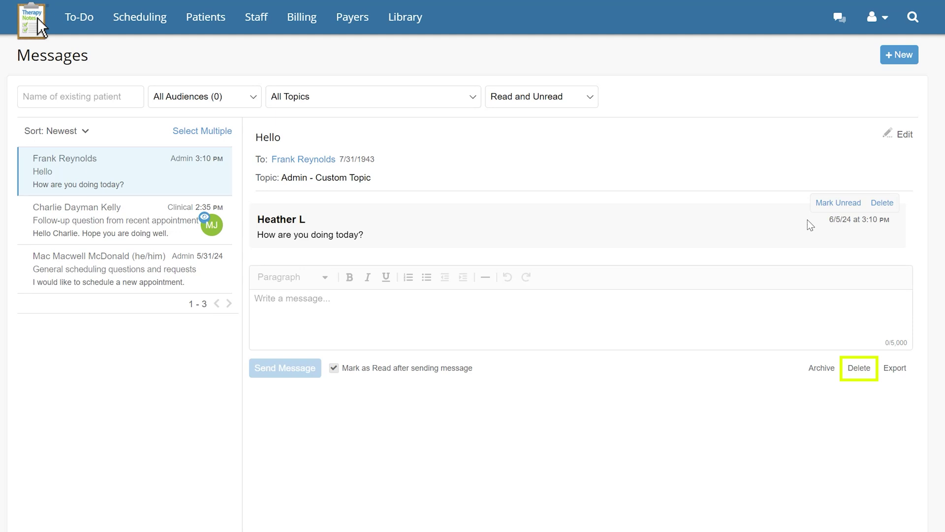
click(883, 204)
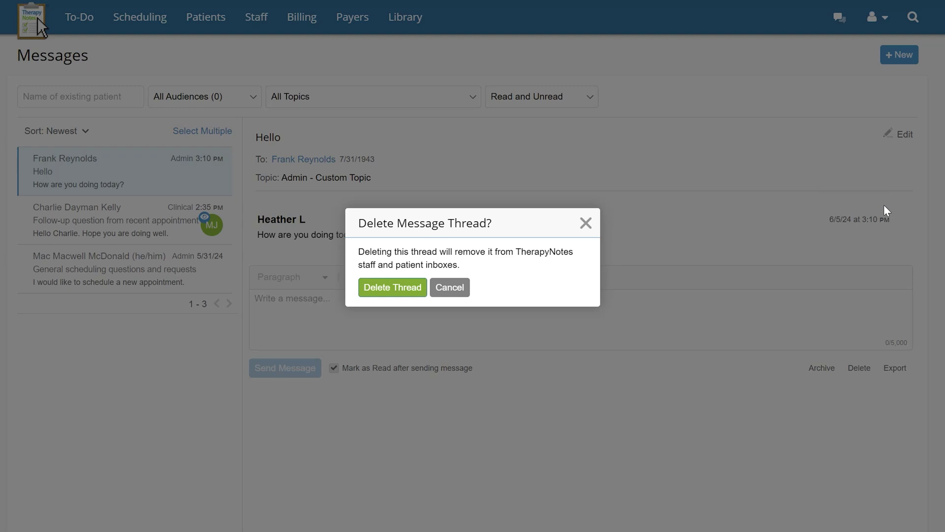
click(387, 290)
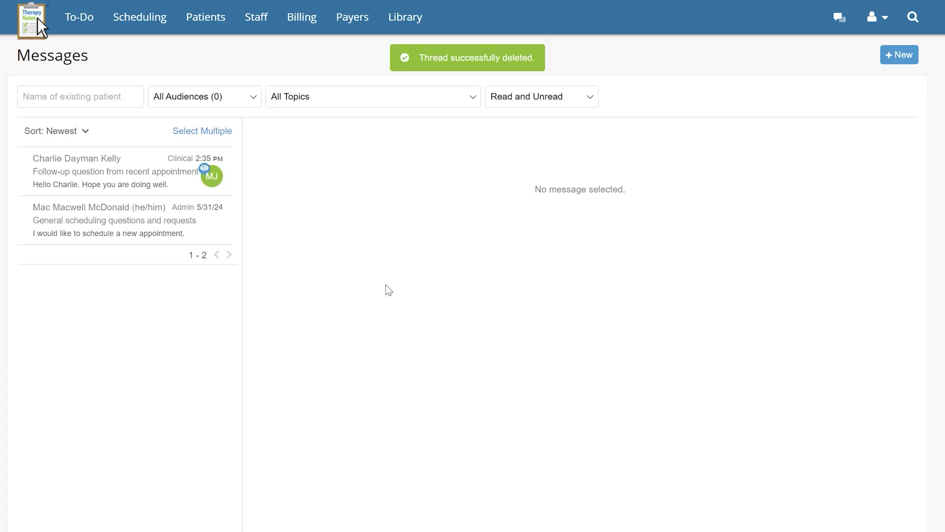
Step: Filter the inbox to deleted threads and restore the Hello thread
click(595, 99)
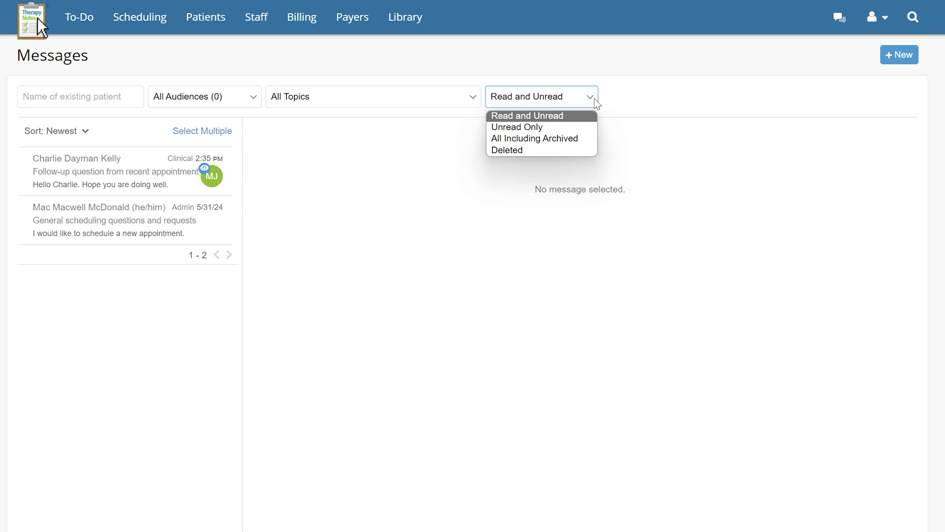
click(566, 150)
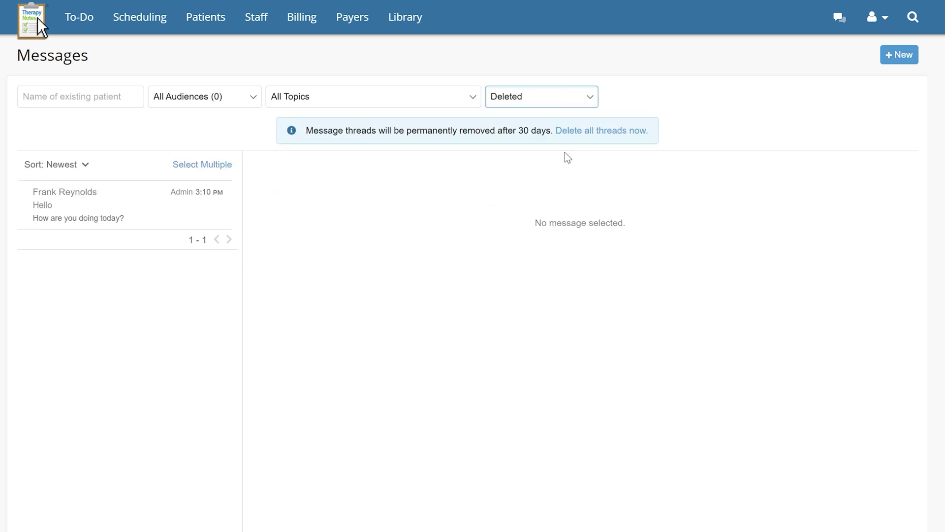
click(146, 207)
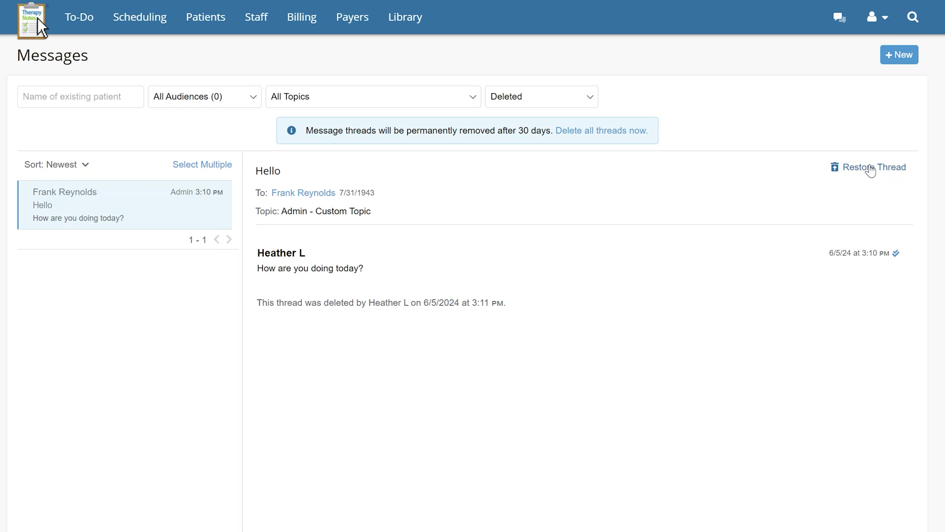
click(872, 168)
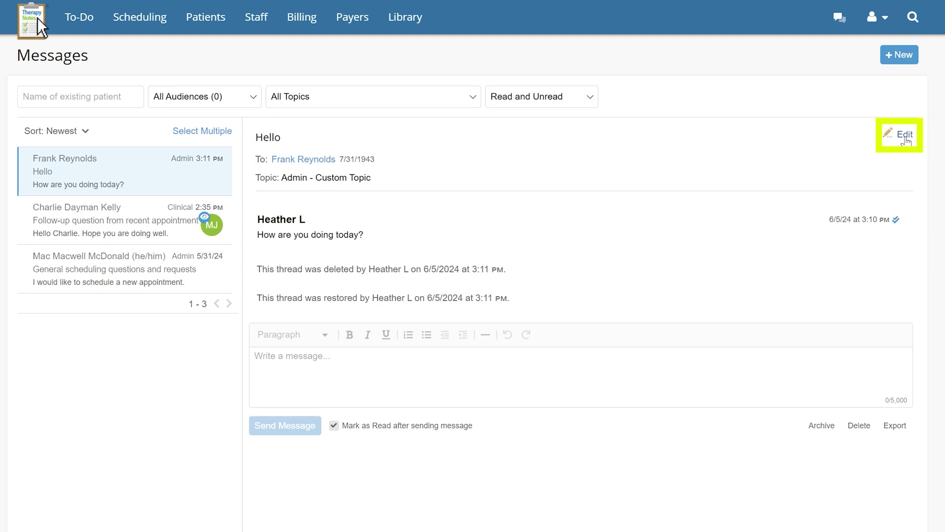
Step: Open the Hello thread's edit form
click(905, 135)
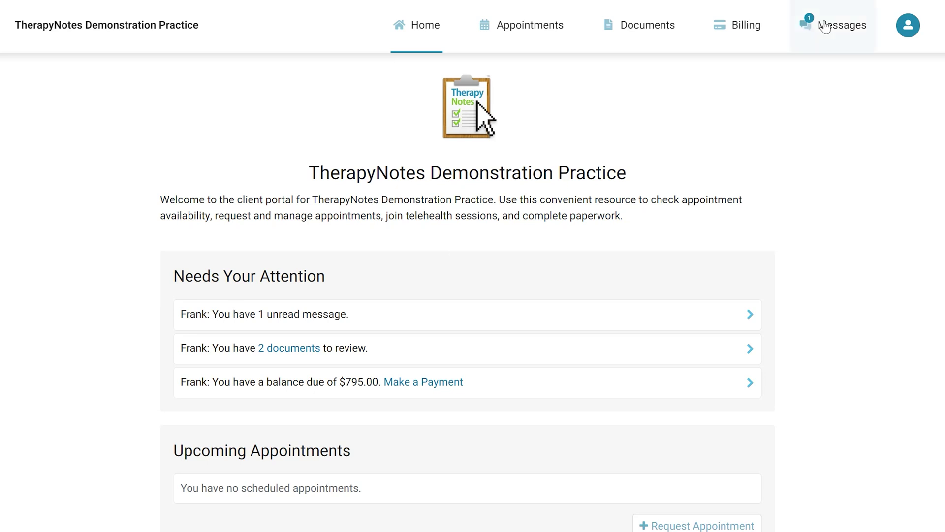
Step: In the client portal, open the 'General scheduling questions and requests' thread showing Hello
click(827, 26)
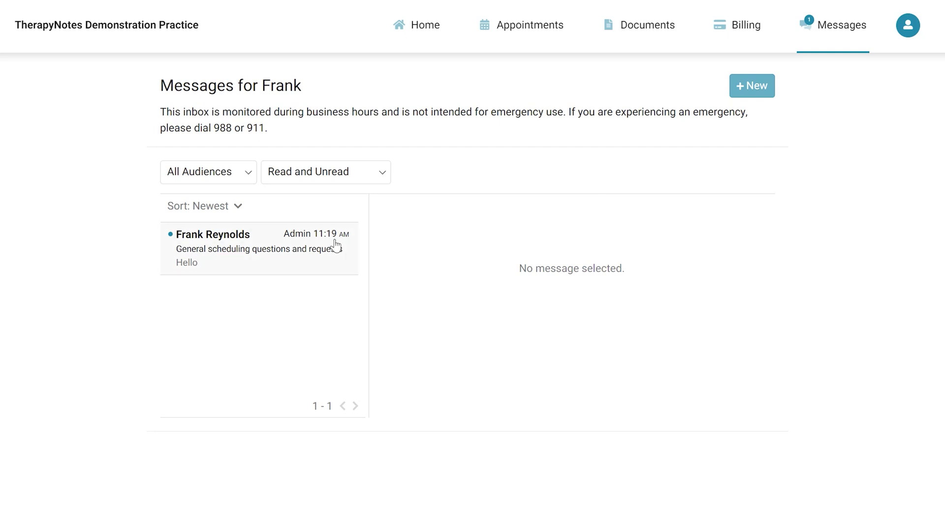
click(269, 264)
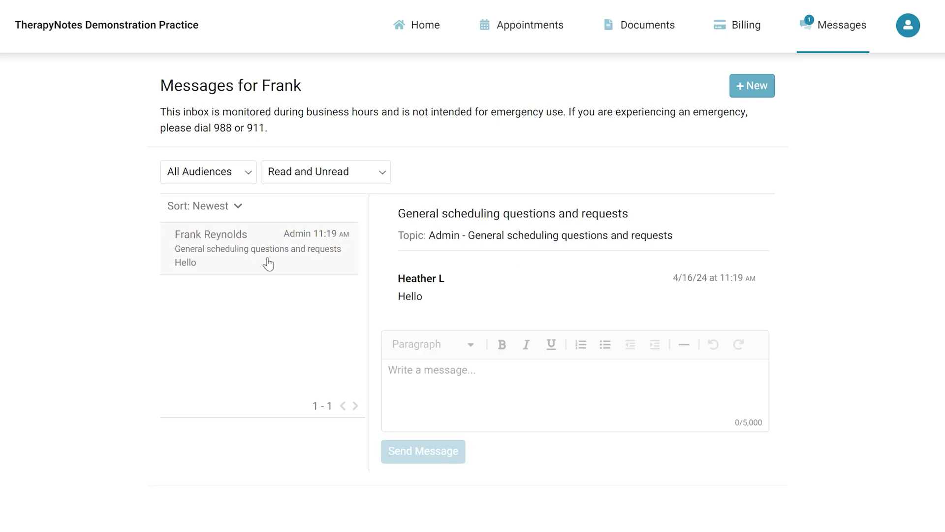